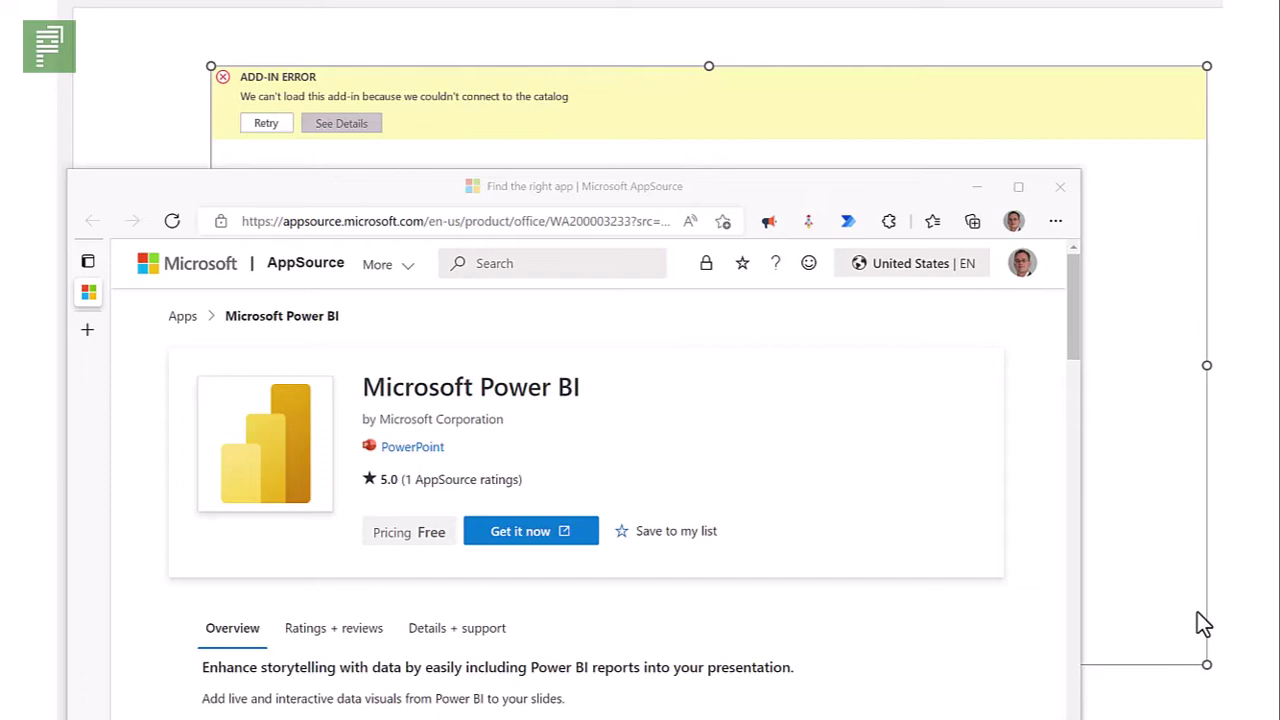
- Advance the slide show to the live Campaign Comparison report and filter it by 2020, 2019 and back to 2021
{"action": "key", "text": "Right"}
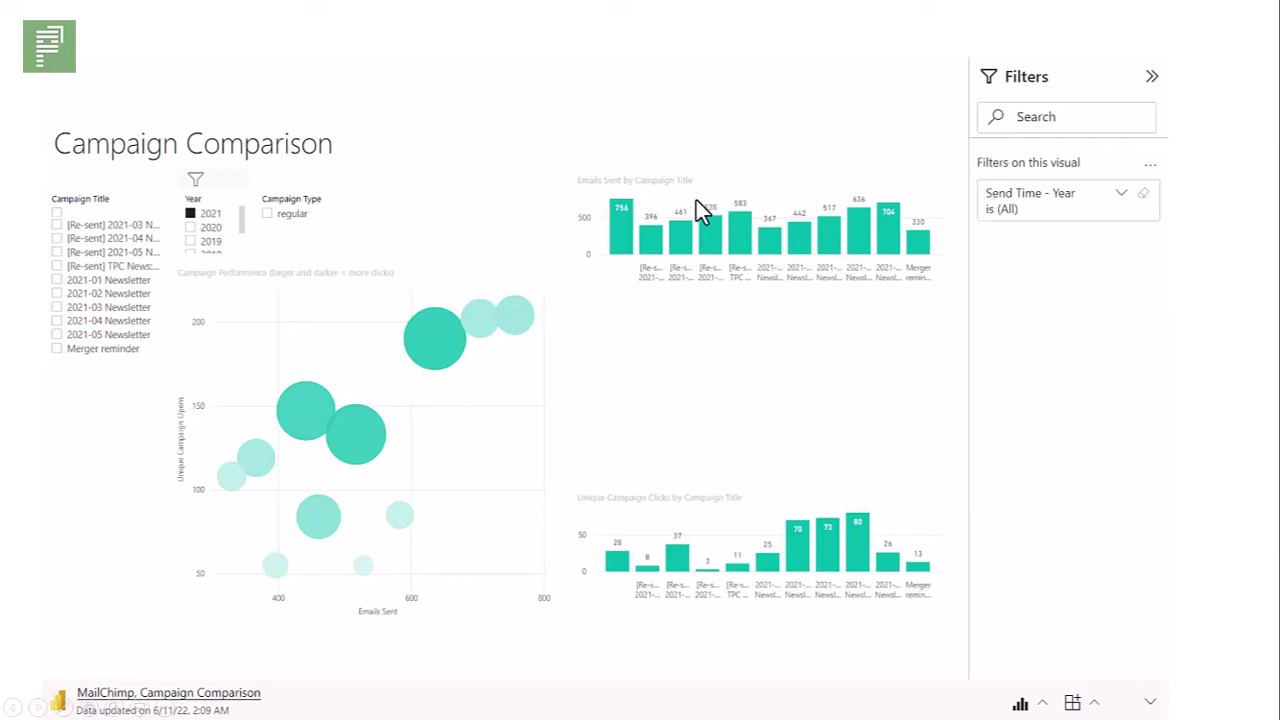
{"action": "left_click", "coordinate": [194, 228]}
{"action": "left_click", "coordinate": [193, 242]}
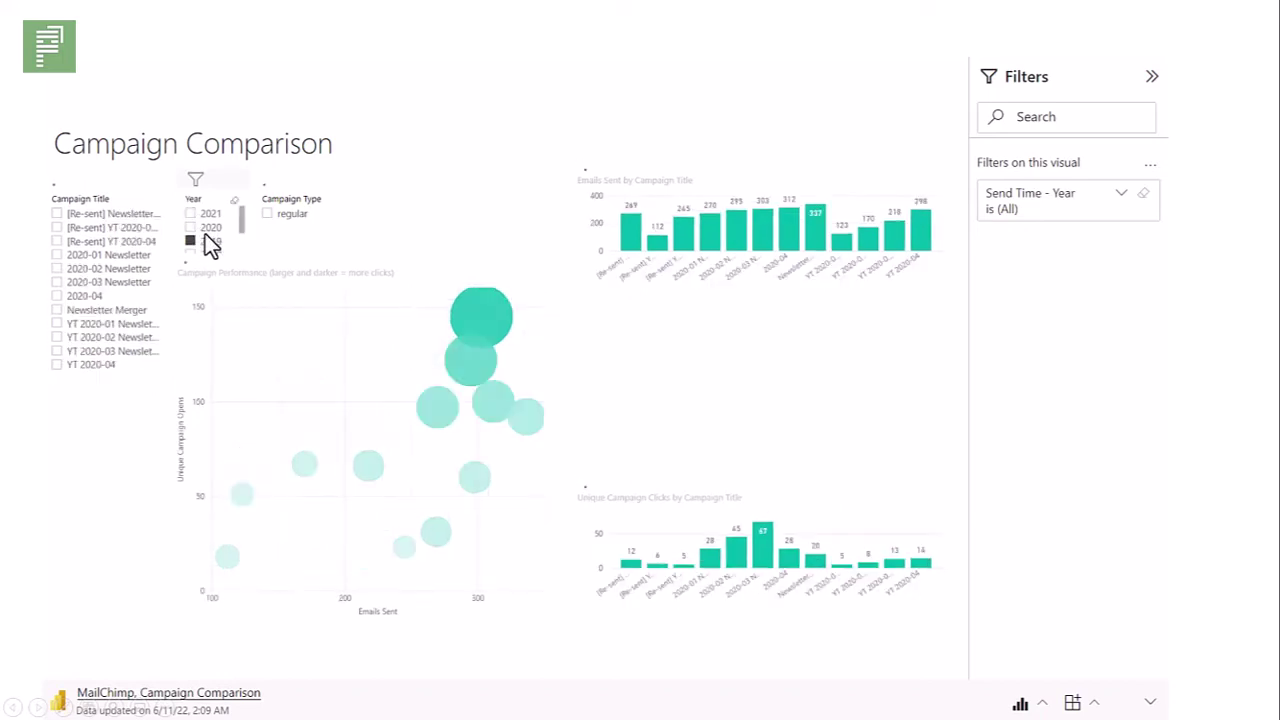
{"action": "left_click", "coordinate": [192, 215]}
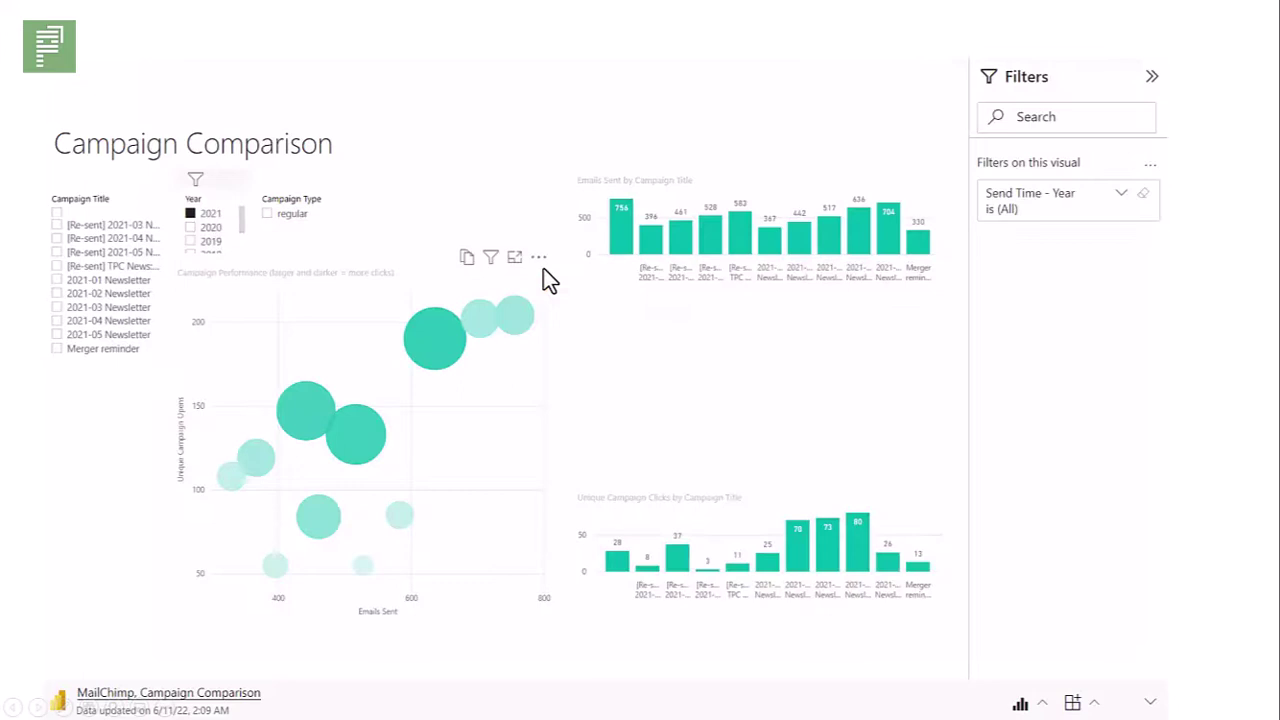
{"action": "left_click", "coordinate": [267, 214]}
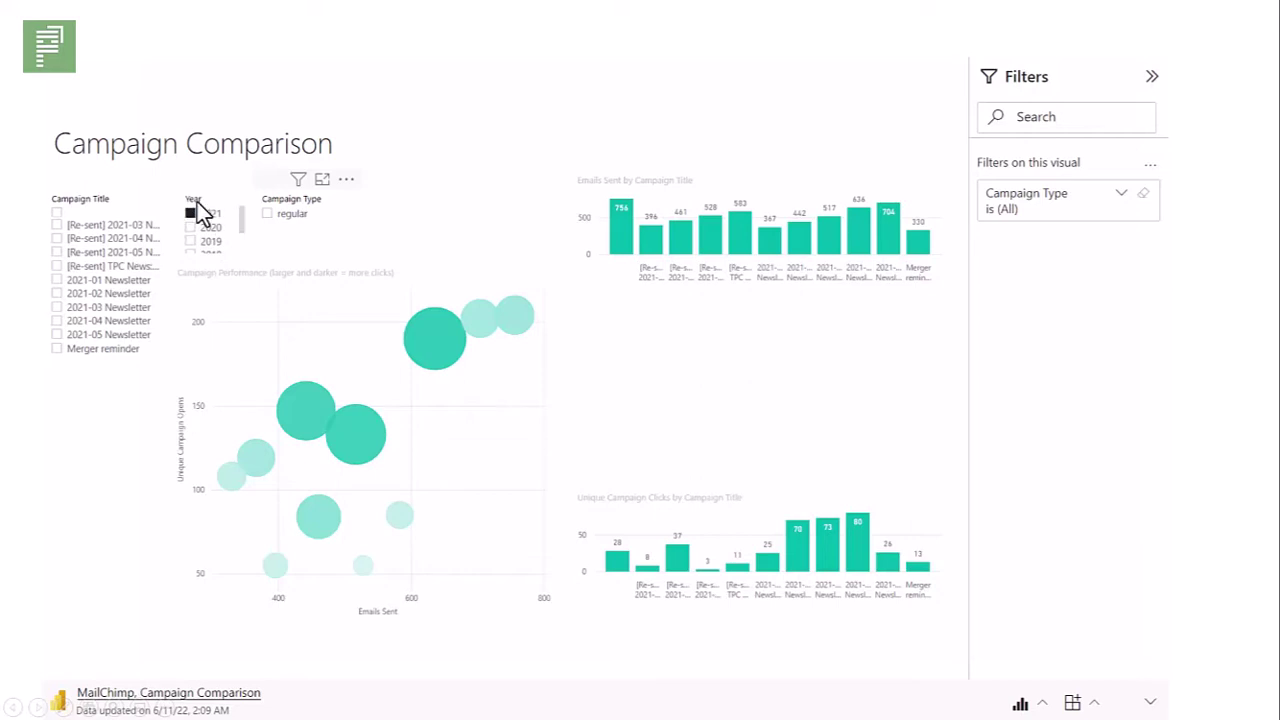
{"action": "left_click", "coordinate": [418, 209]}
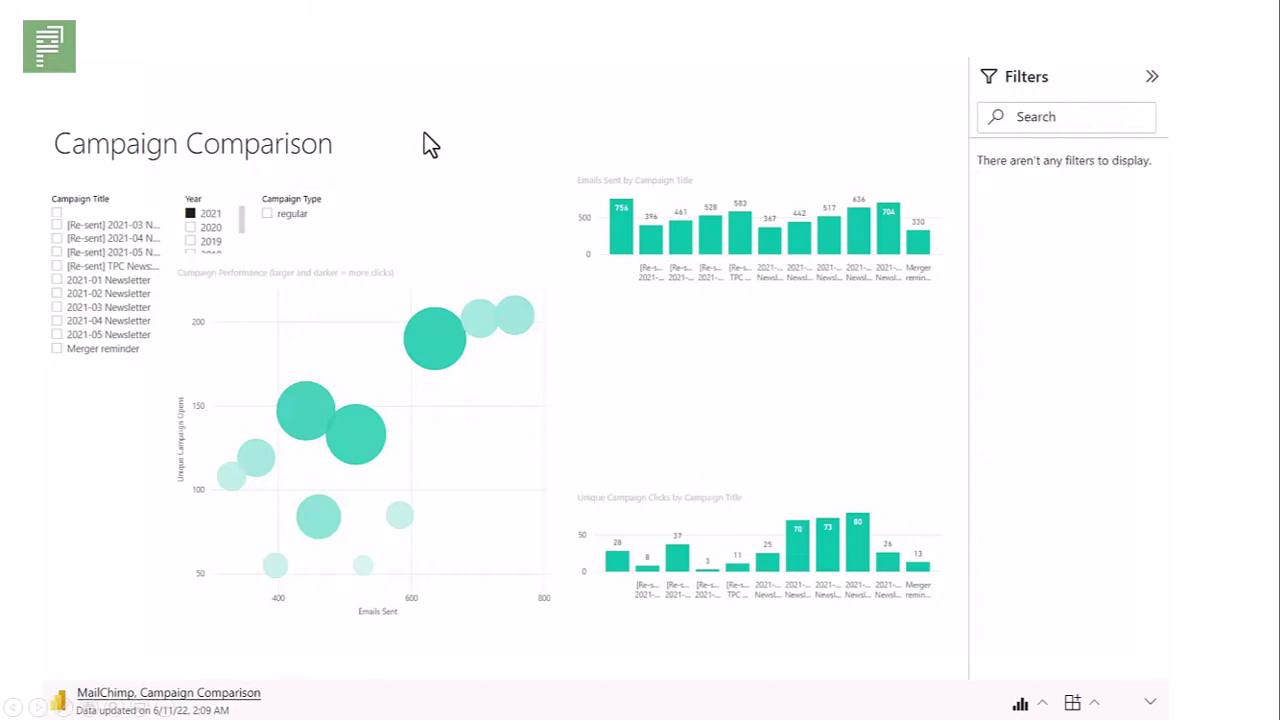
{"action": "left_click", "coordinate": [586, 35]}
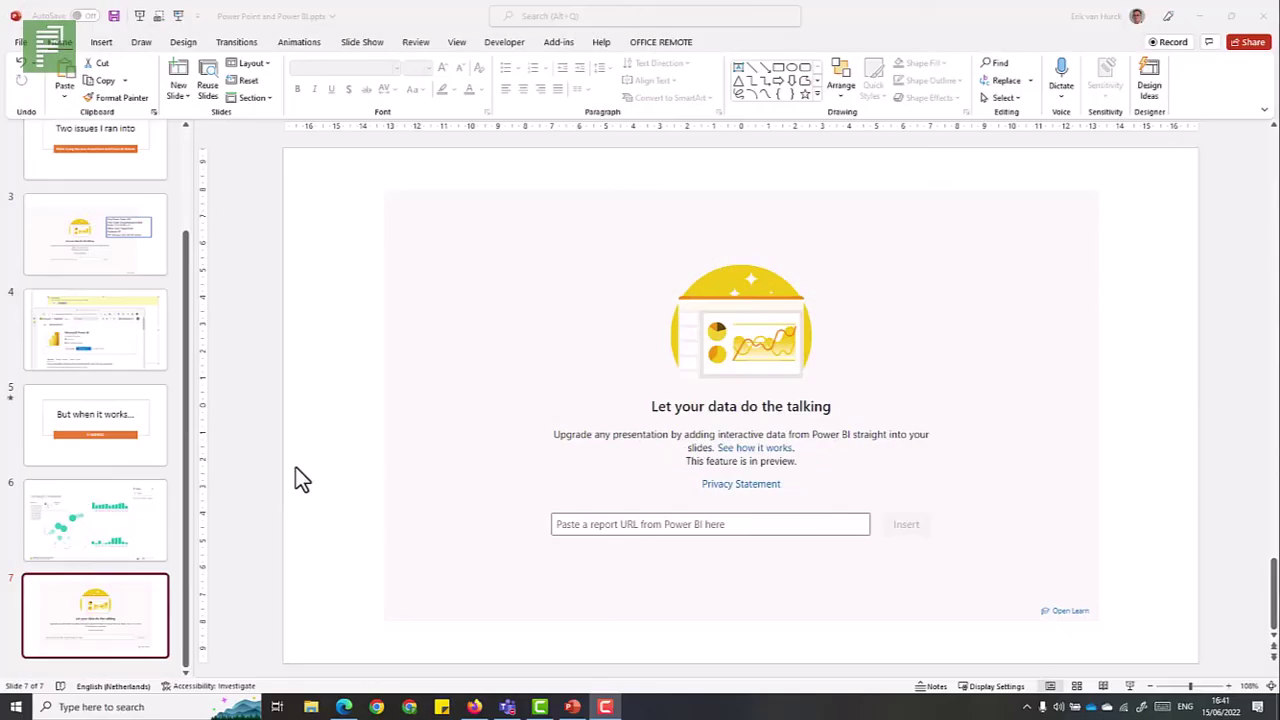
- Add a new slide after slide 7 and insert an empty Power BI add-in into its content area
{"action": "left_click", "coordinate": [395, 308]}
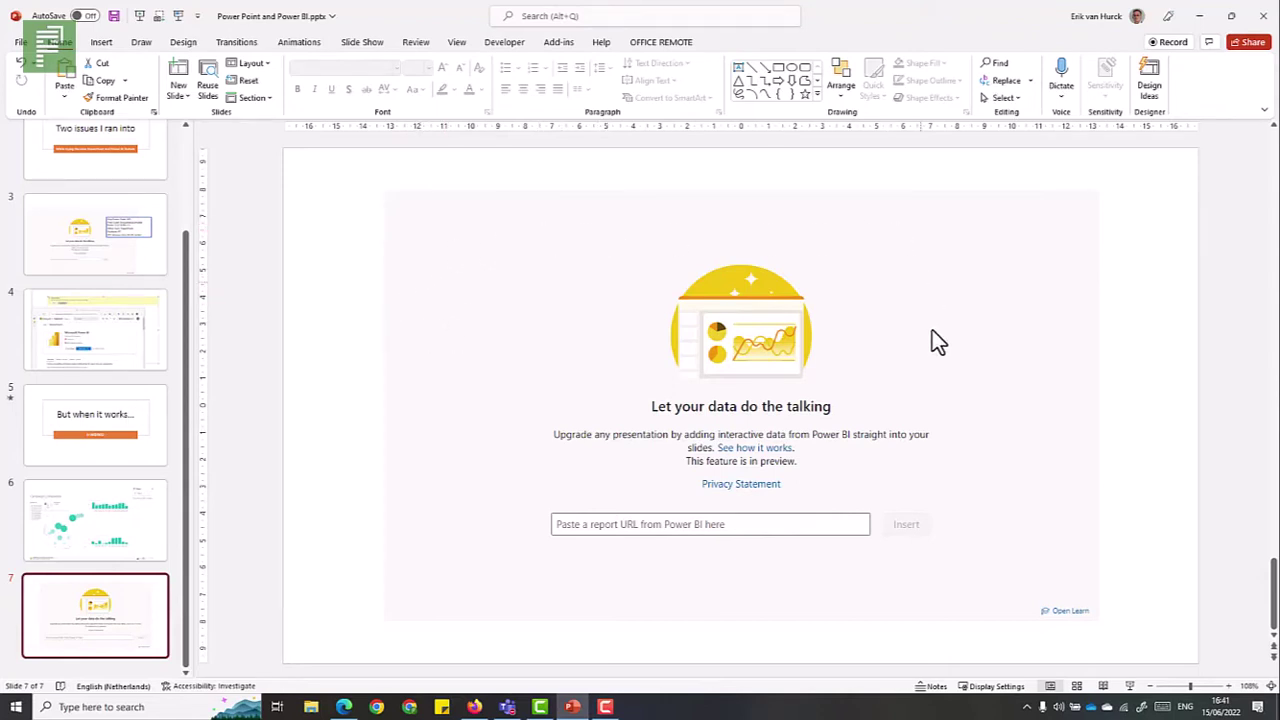
{"action": "left_click", "coordinate": [597, 271]}
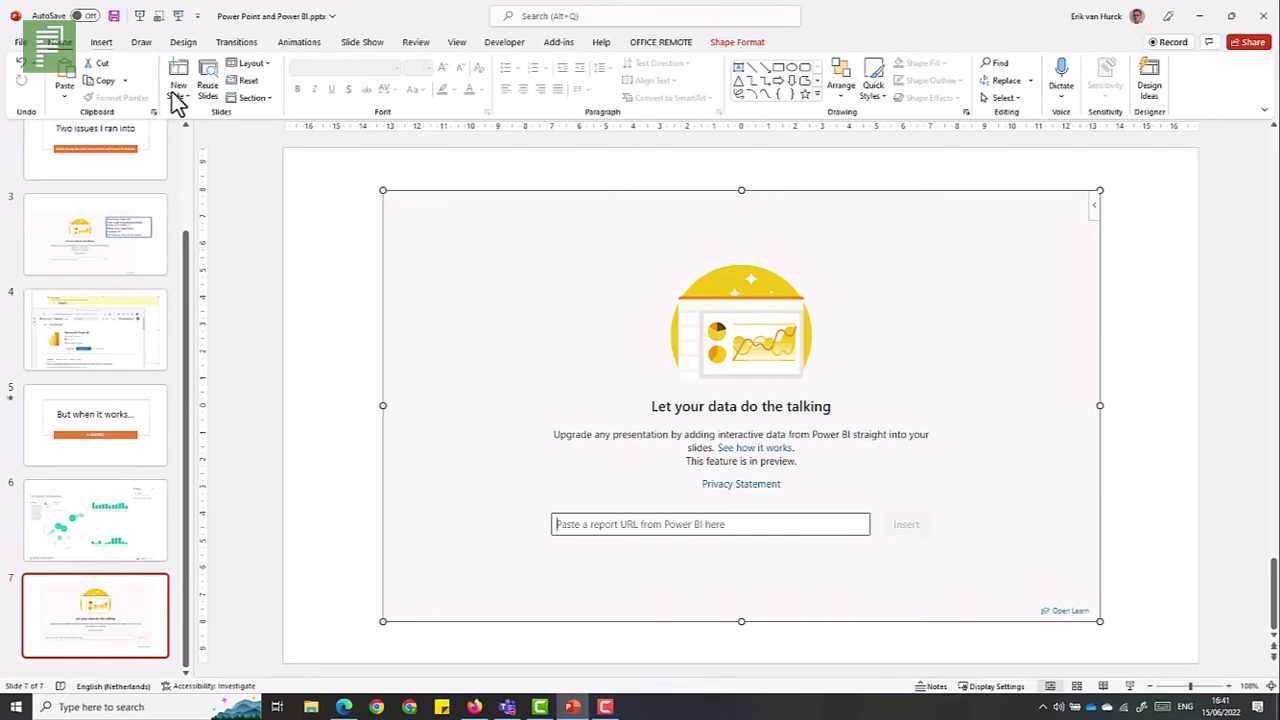
{"action": "left_click", "coordinate": [101, 45]}
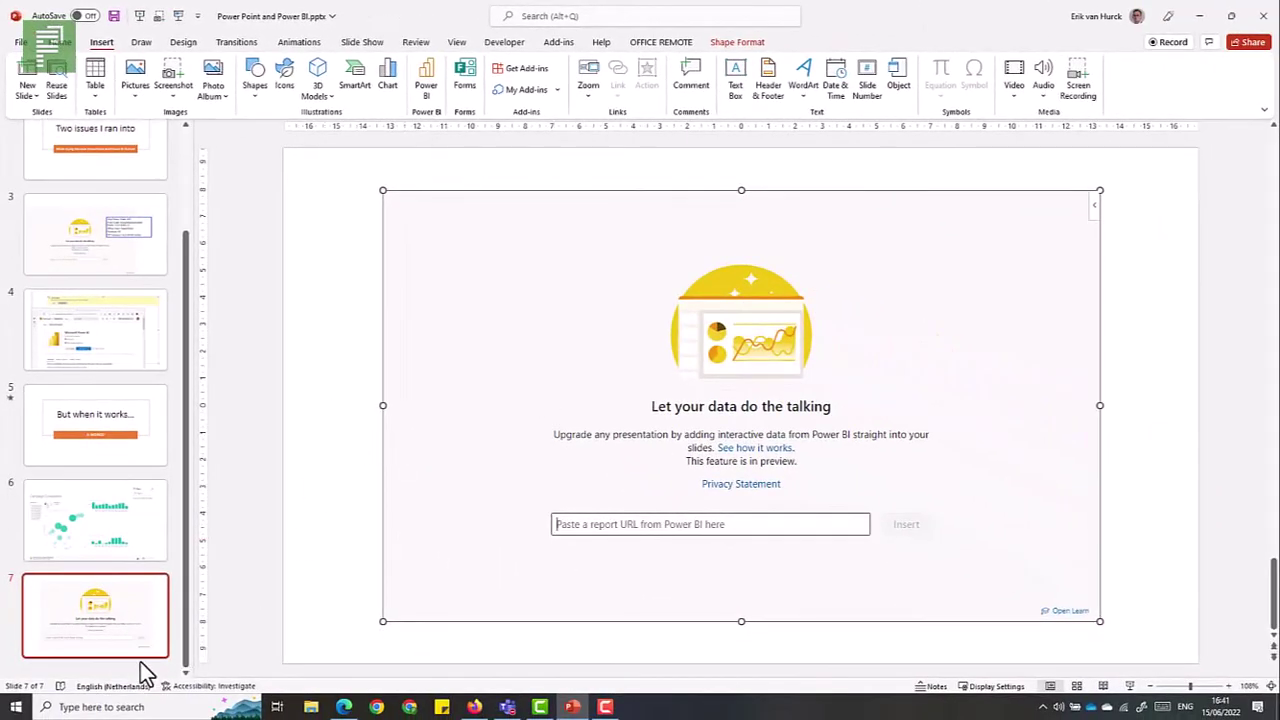
{"action": "right_click", "coordinate": [134, 655]}
{"action": "left_click", "coordinate": [164, 622]}
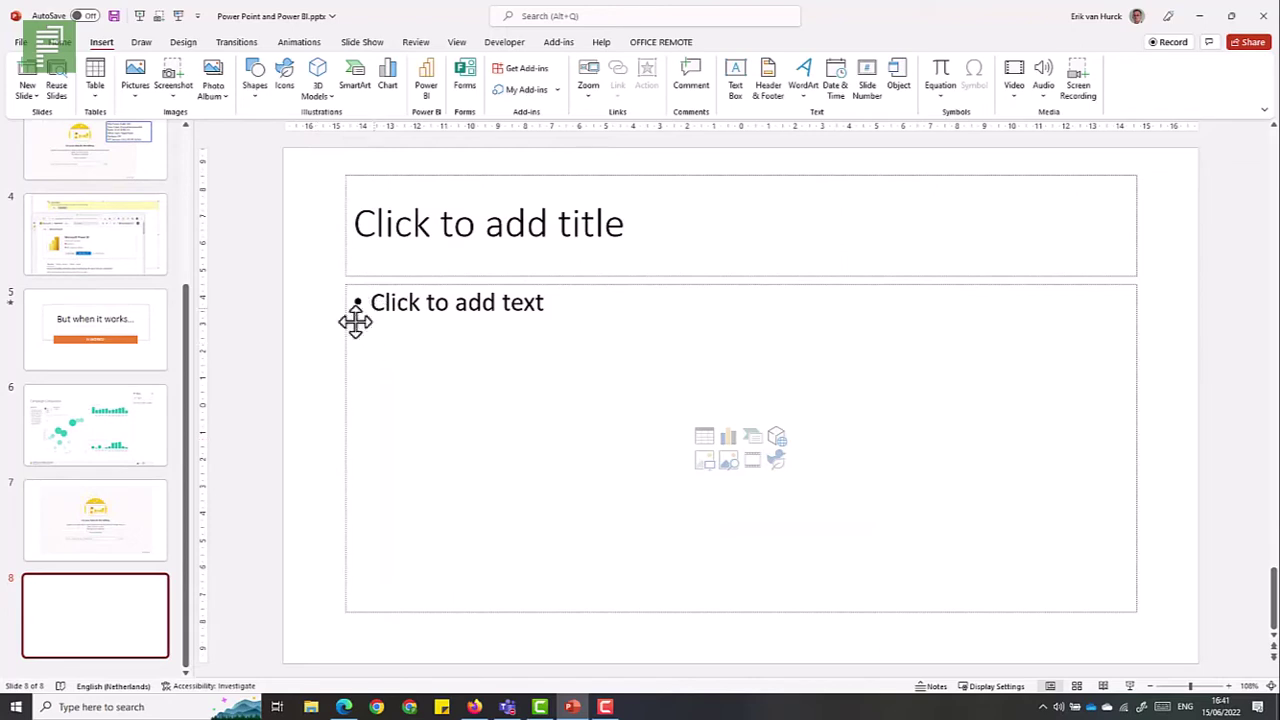
{"action": "left_click", "coordinate": [366, 331]}
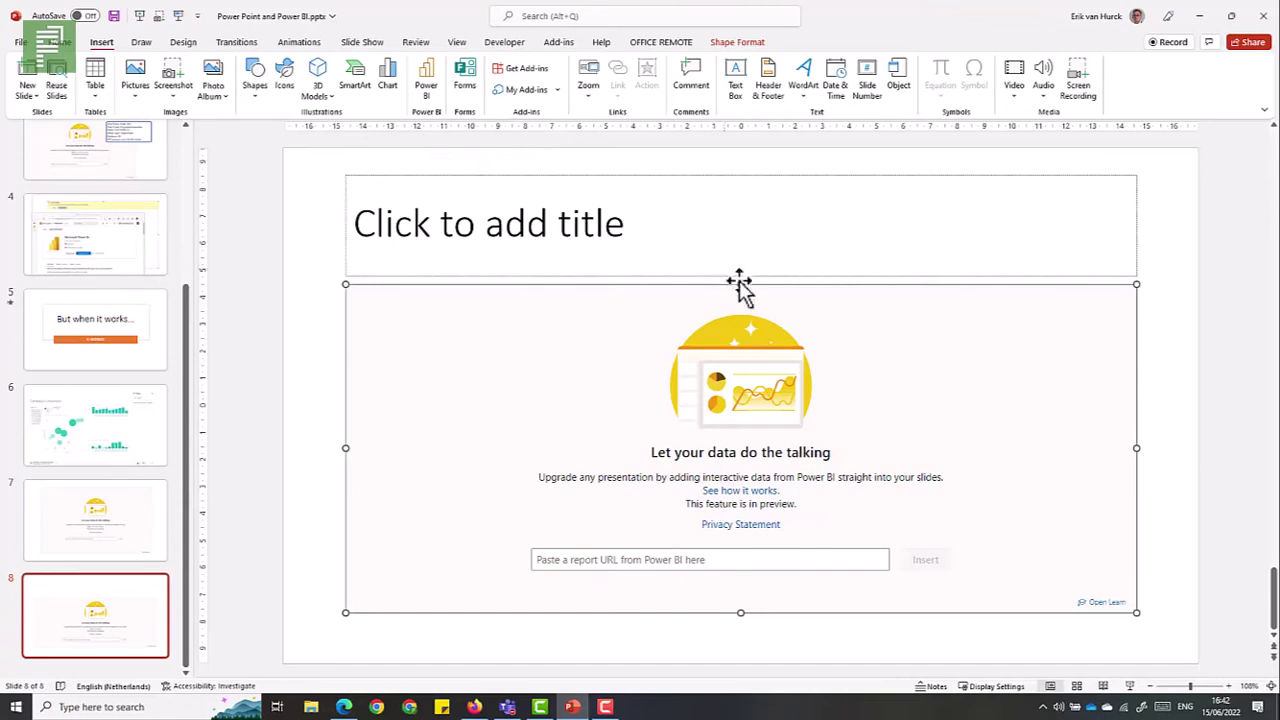
- Enlarge the Power BI add-in frame on slide 8 upward over the title placeholder, to the left and downward
{"action": "left_click_drag", "start_coordinate": [738, 284], "coordinate": [726, 175]}
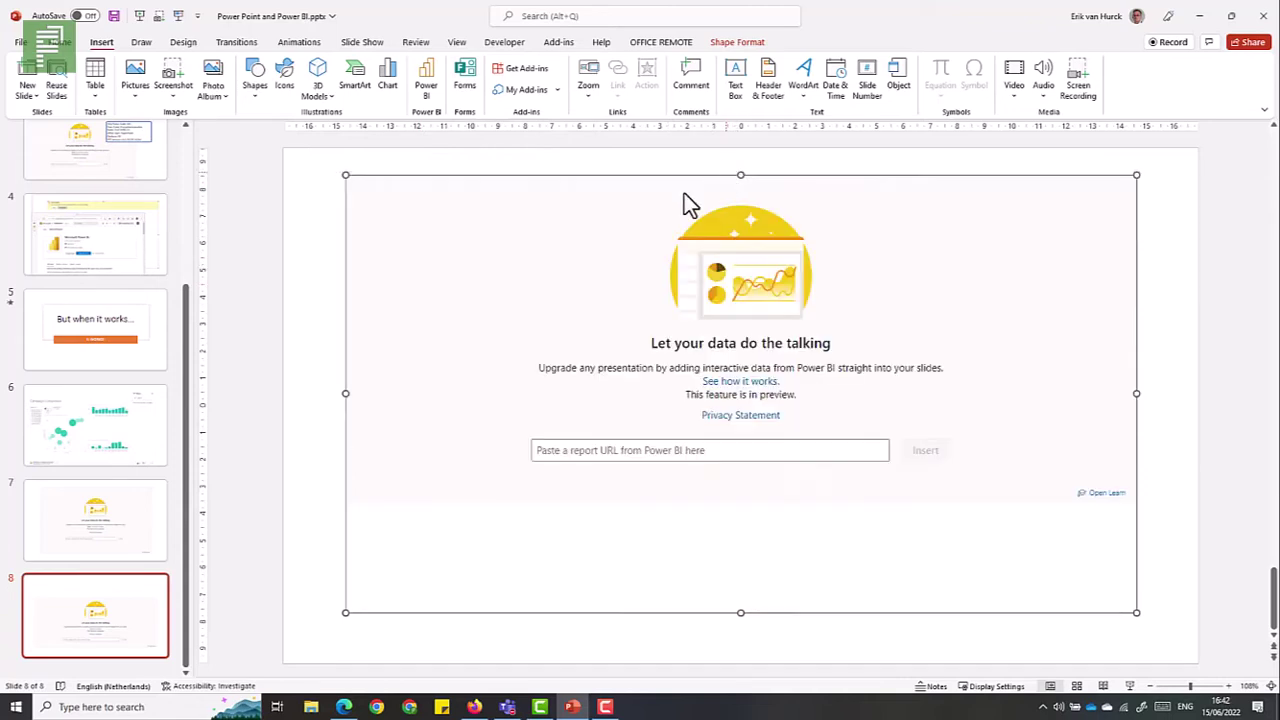
{"action": "left_click_drag", "start_coordinate": [345, 393], "coordinate": [316, 393]}
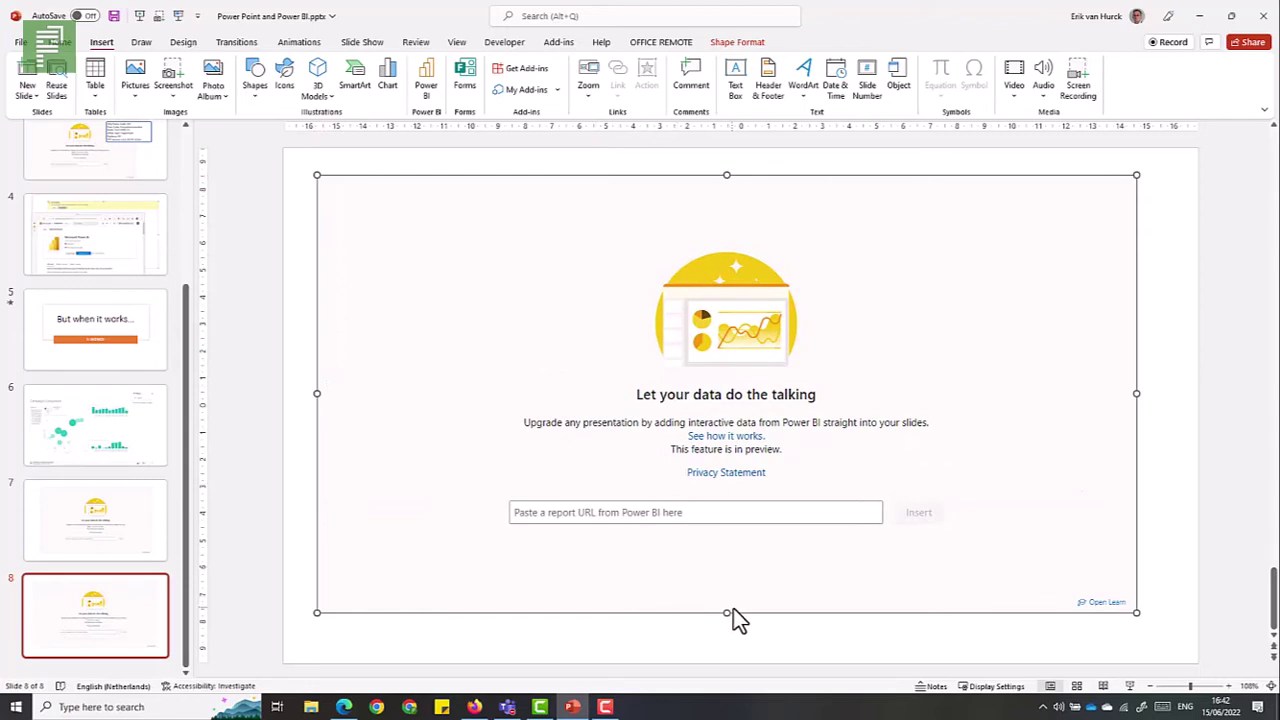
{"action": "left_click_drag", "start_coordinate": [727, 612], "coordinate": [720, 641]}
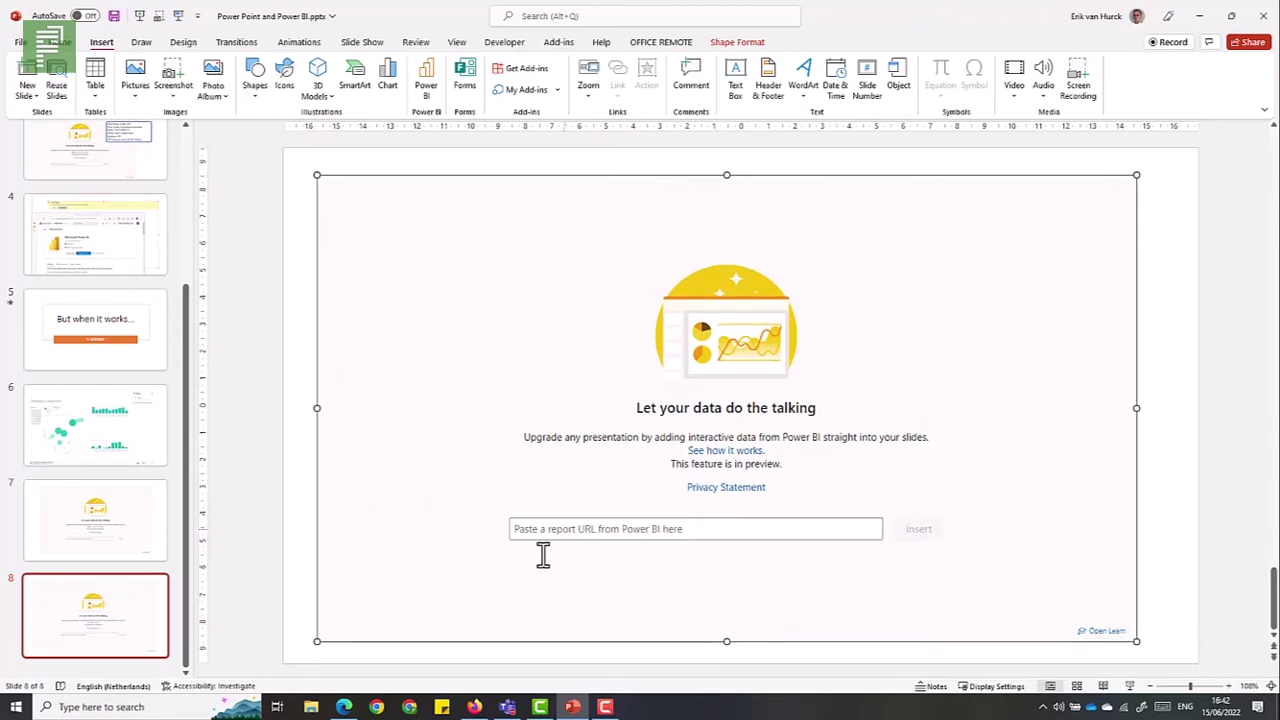
- Switch to Power BI in Edge, export the MailChimp Campaign Comparison page as live data for PowerPoint and copy its report page link
{"action": "left_click", "coordinate": [344, 707]}
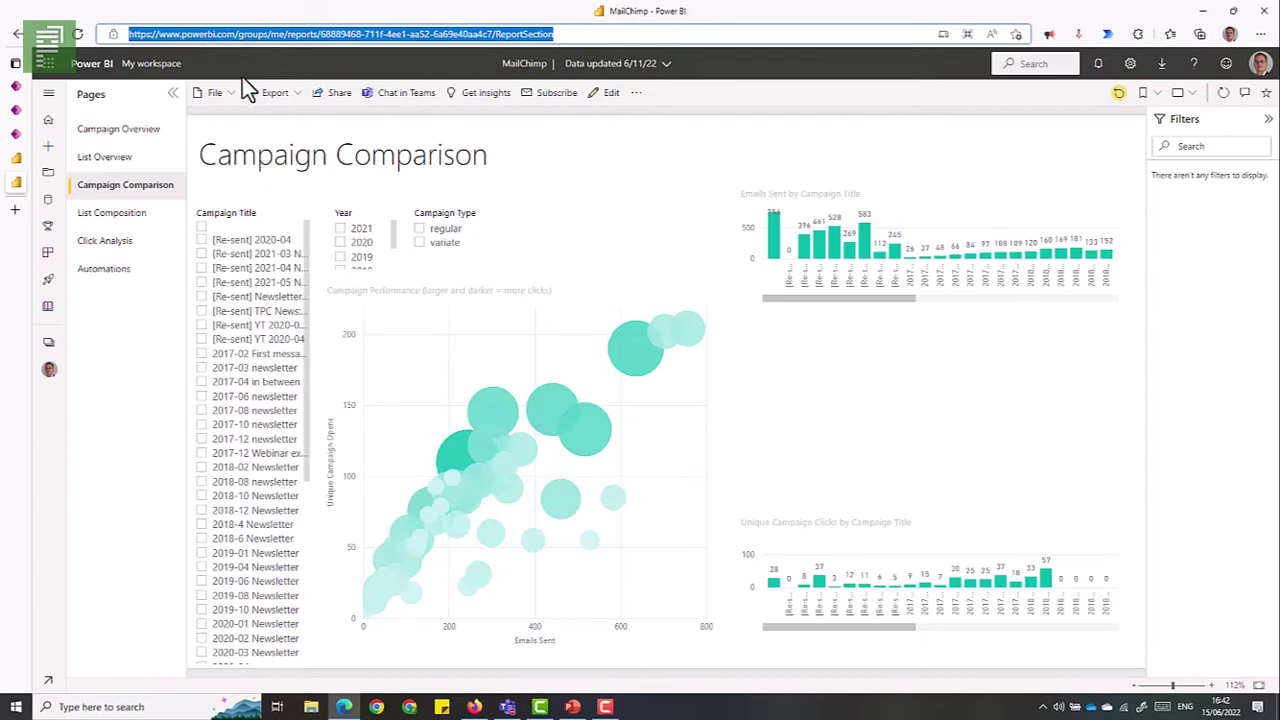
{"action": "left_click", "coordinate": [294, 100]}
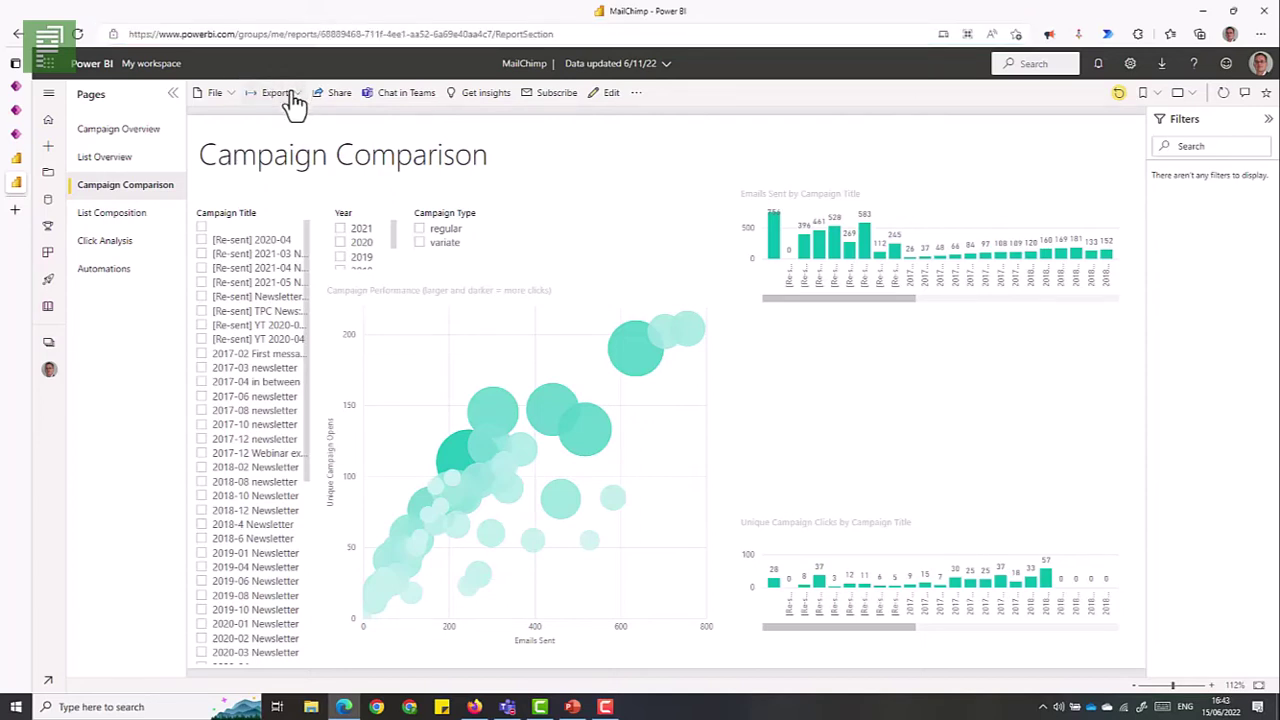
{"action": "left_click", "coordinate": [293, 94]}
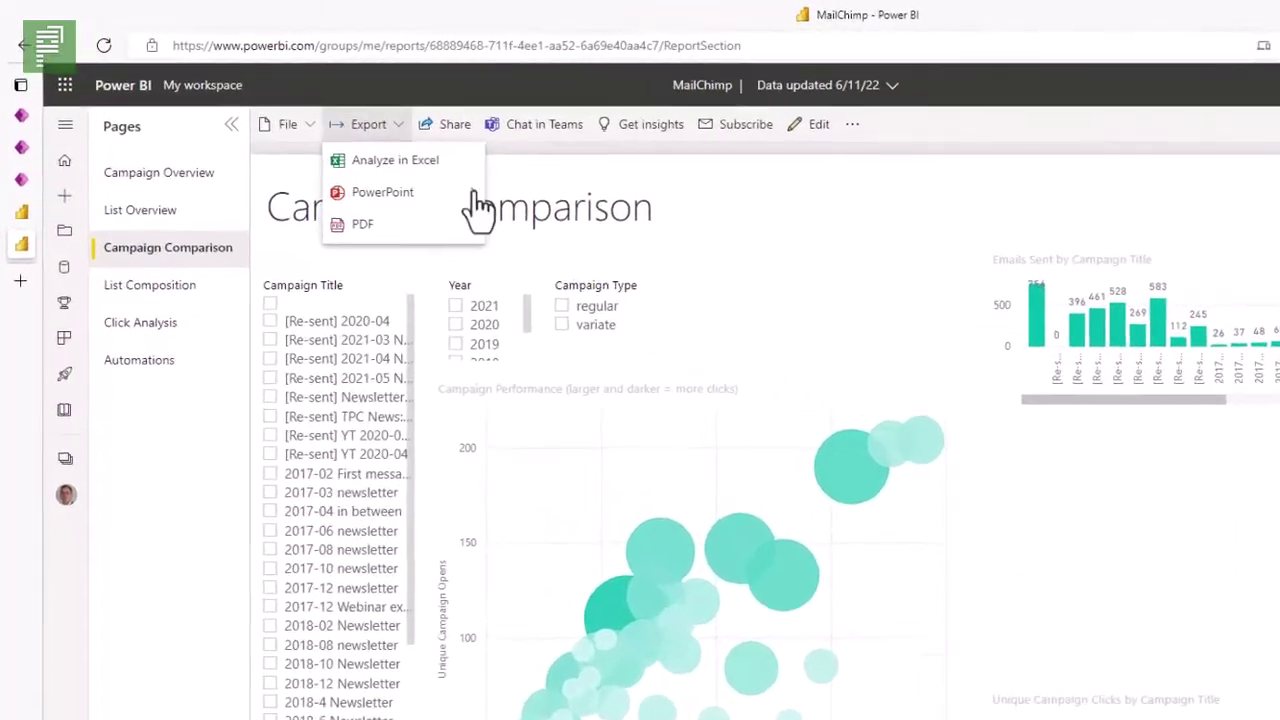
{"action": "mouse_move", "coordinate": [350, 143]}
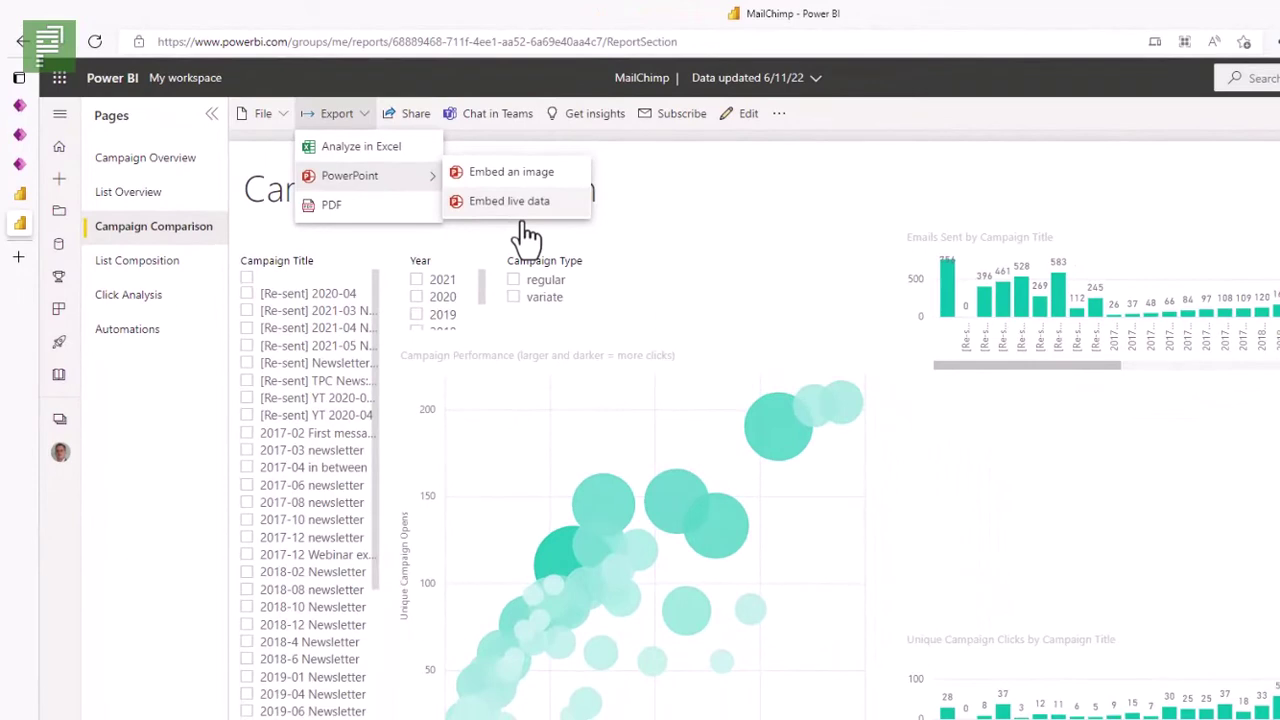
{"action": "left_click", "coordinate": [518, 203]}
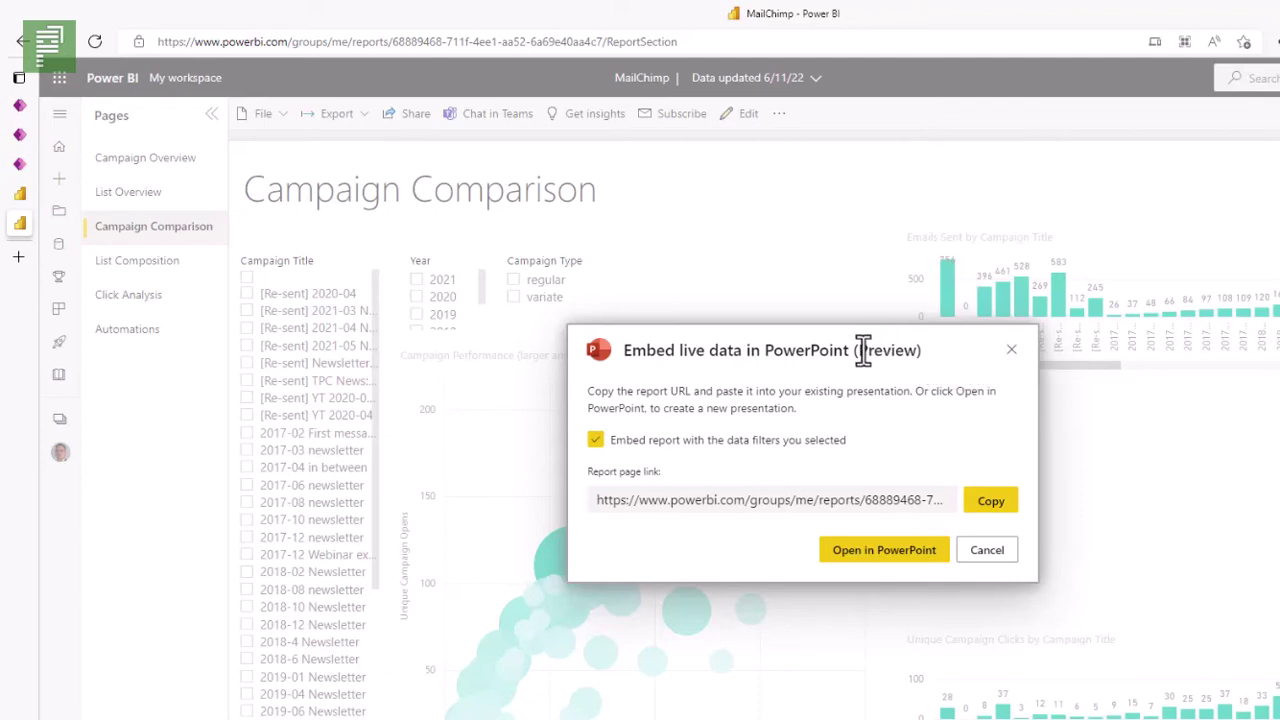
{"action": "left_click_drag", "start_coordinate": [856, 352], "coordinate": [935, 375]}
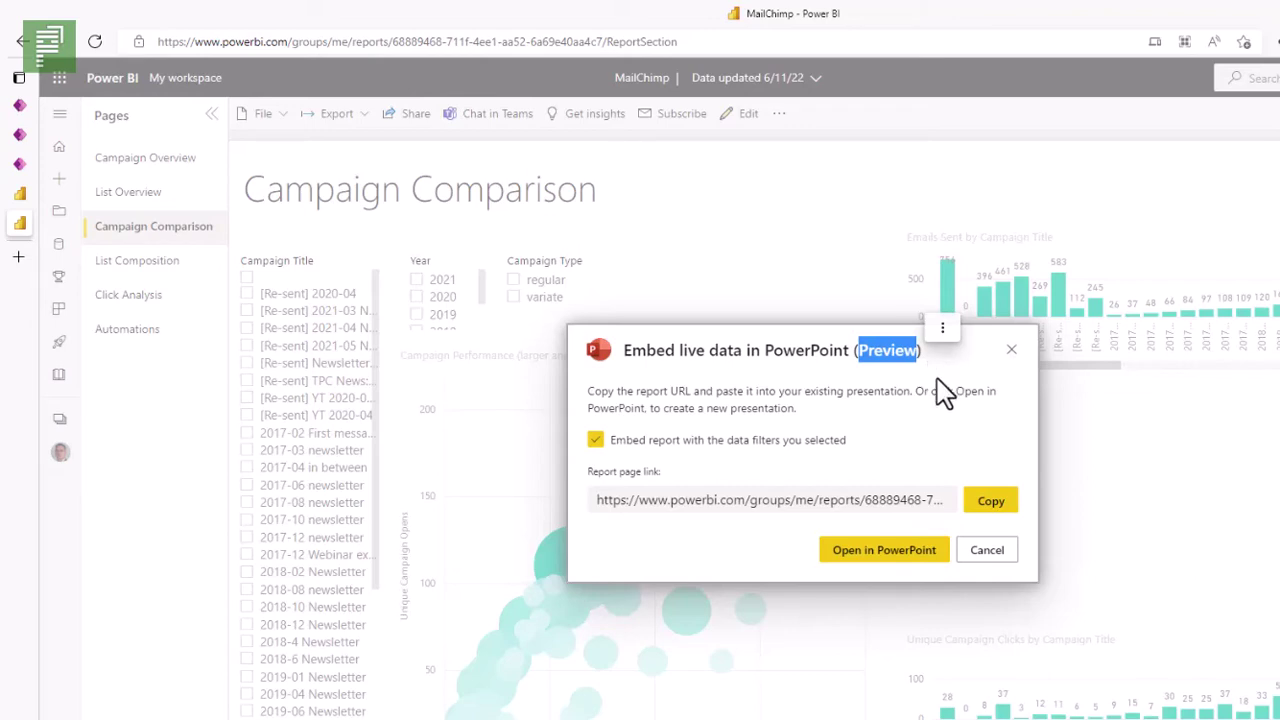
{"action": "left_click", "coordinate": [1000, 505]}
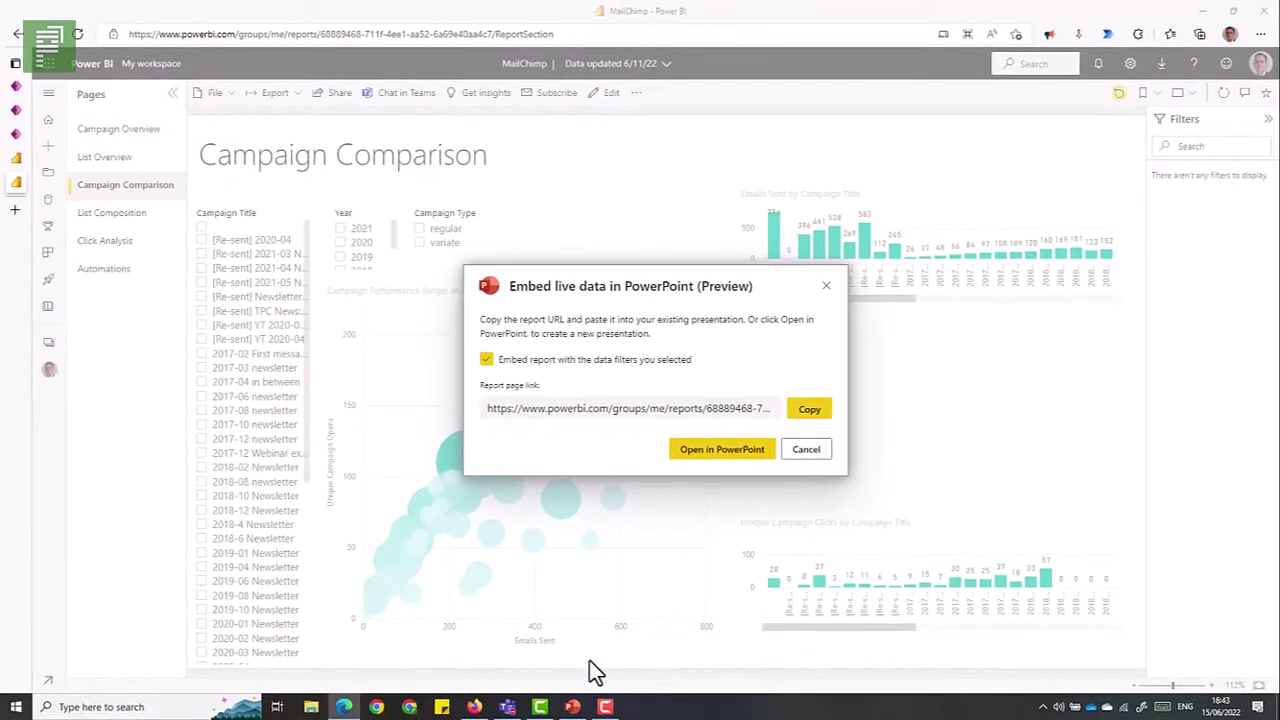
- Switch to PowerPoint, paste the copied report URL into the Power BI add-in on slide 8 and insert the report
{"action": "left_click", "coordinate": [572, 707]}
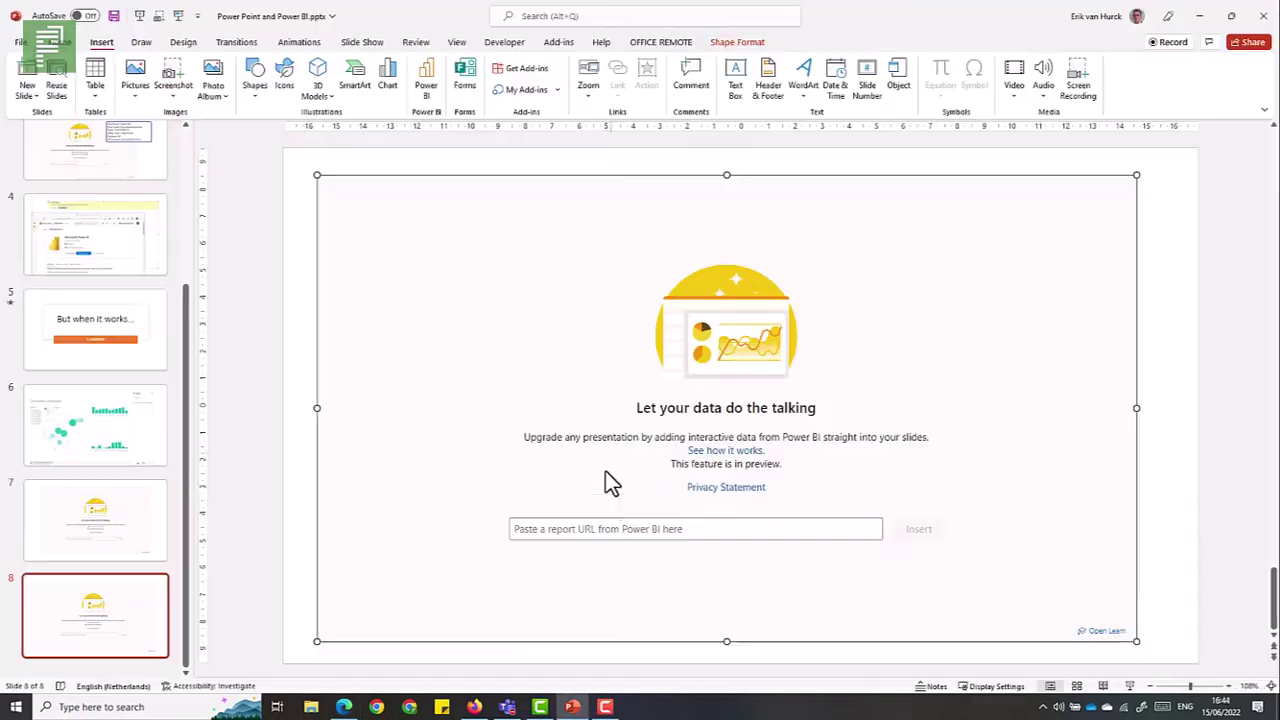
{"action": "left_click", "coordinate": [614, 531]}
{"action": "key", "text": "ctrl+v"}
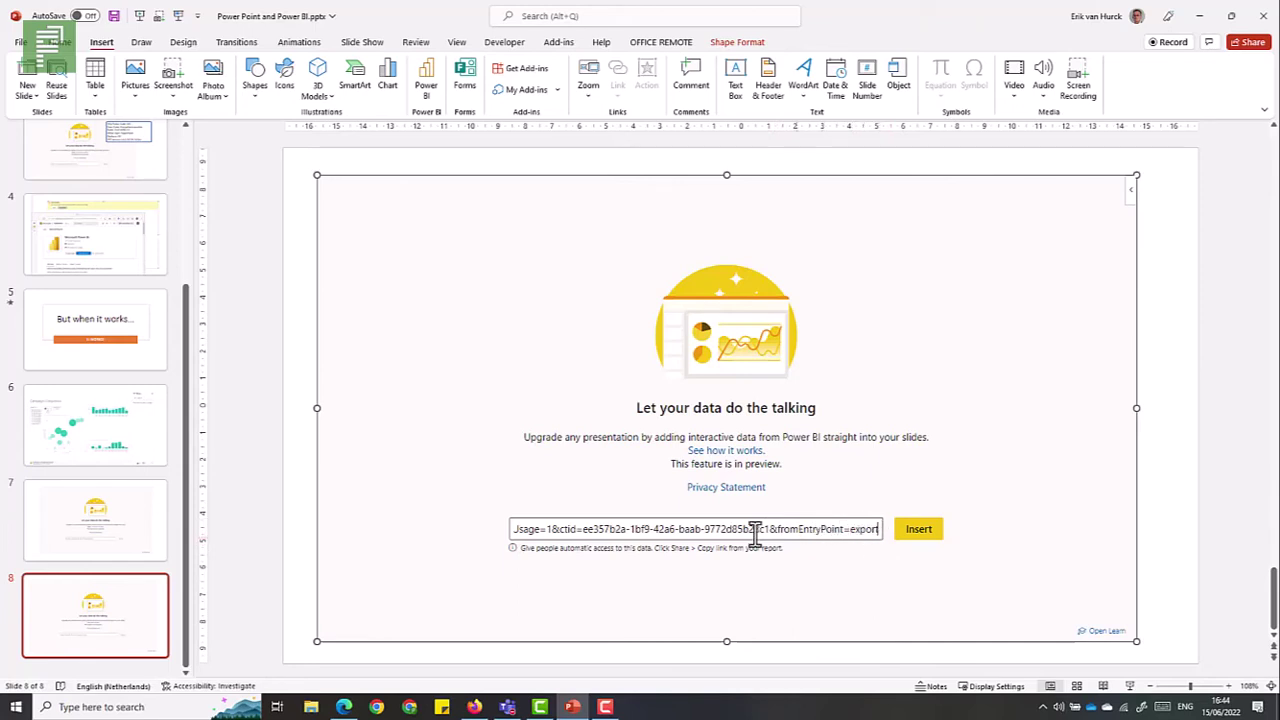
{"action": "left_click", "coordinate": [912, 533]}
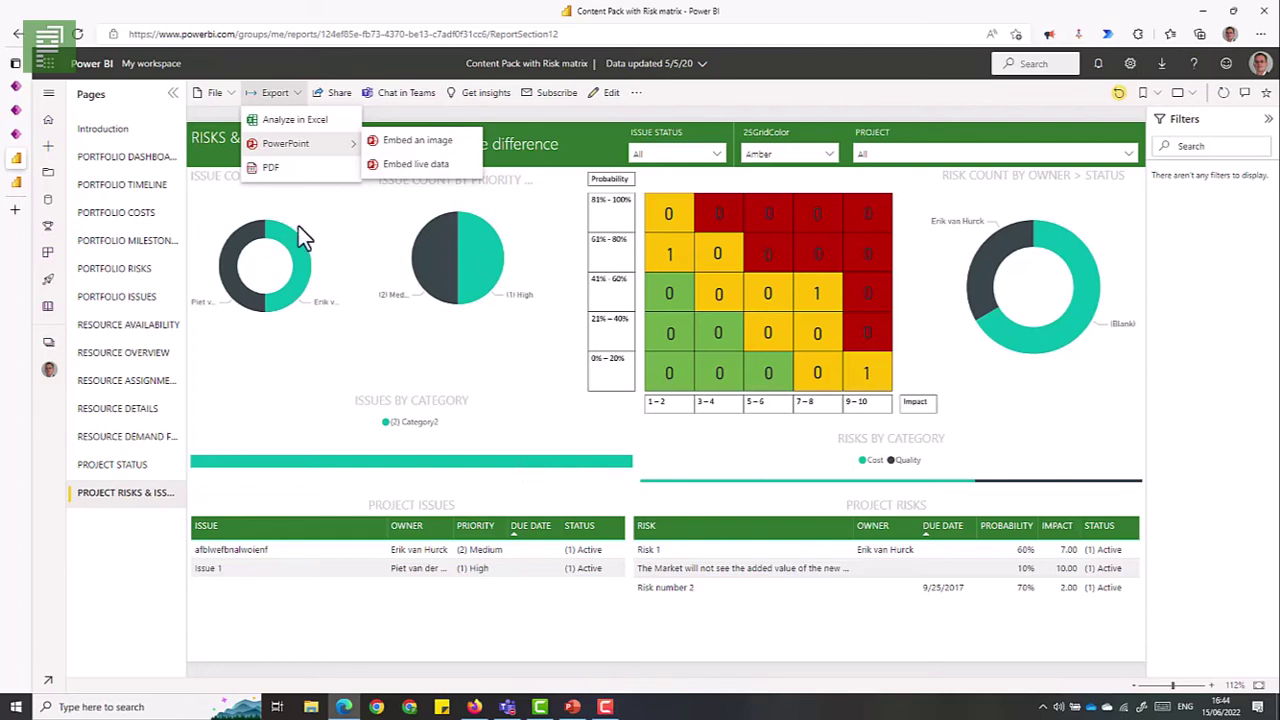
- In Power BI, export the Project Risks & Issues page as live data for PowerPoint and copy its report page link
{"action": "key", "text": "Escape"}
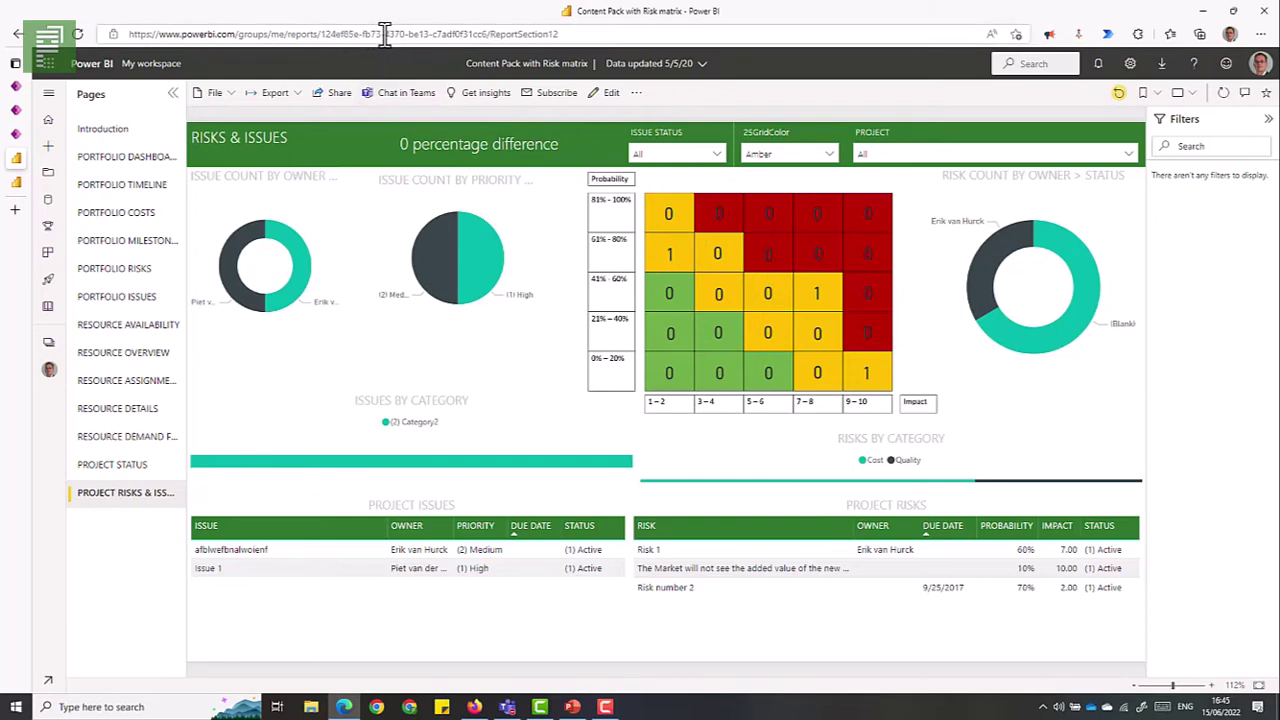
{"action": "left_click", "coordinate": [280, 93]}
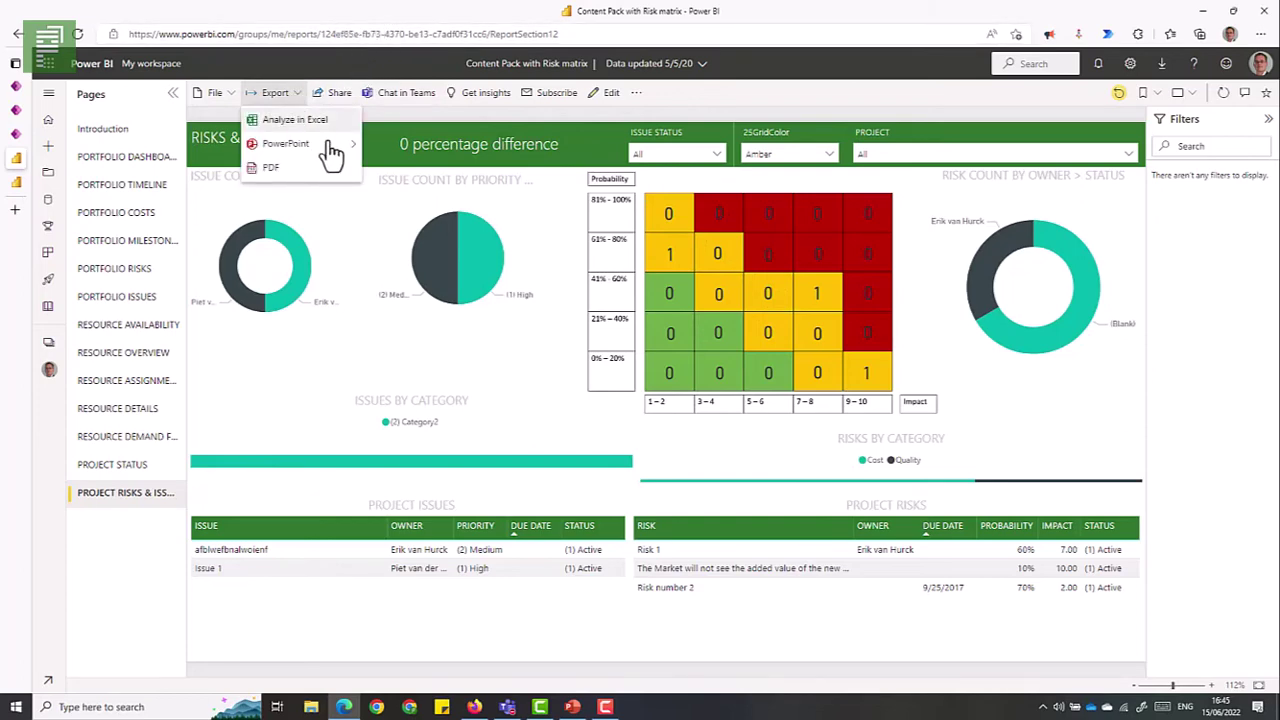
{"action": "mouse_move", "coordinate": [334, 150]}
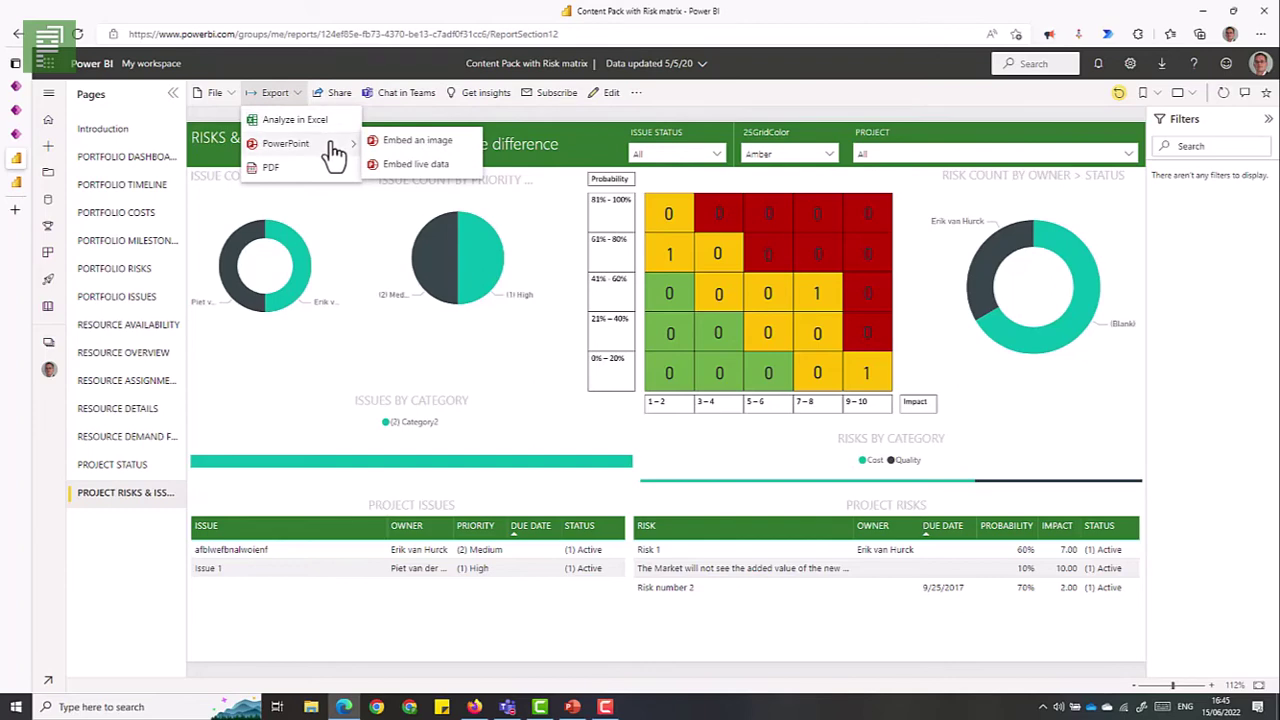
{"action": "left_click", "coordinate": [391, 190]}
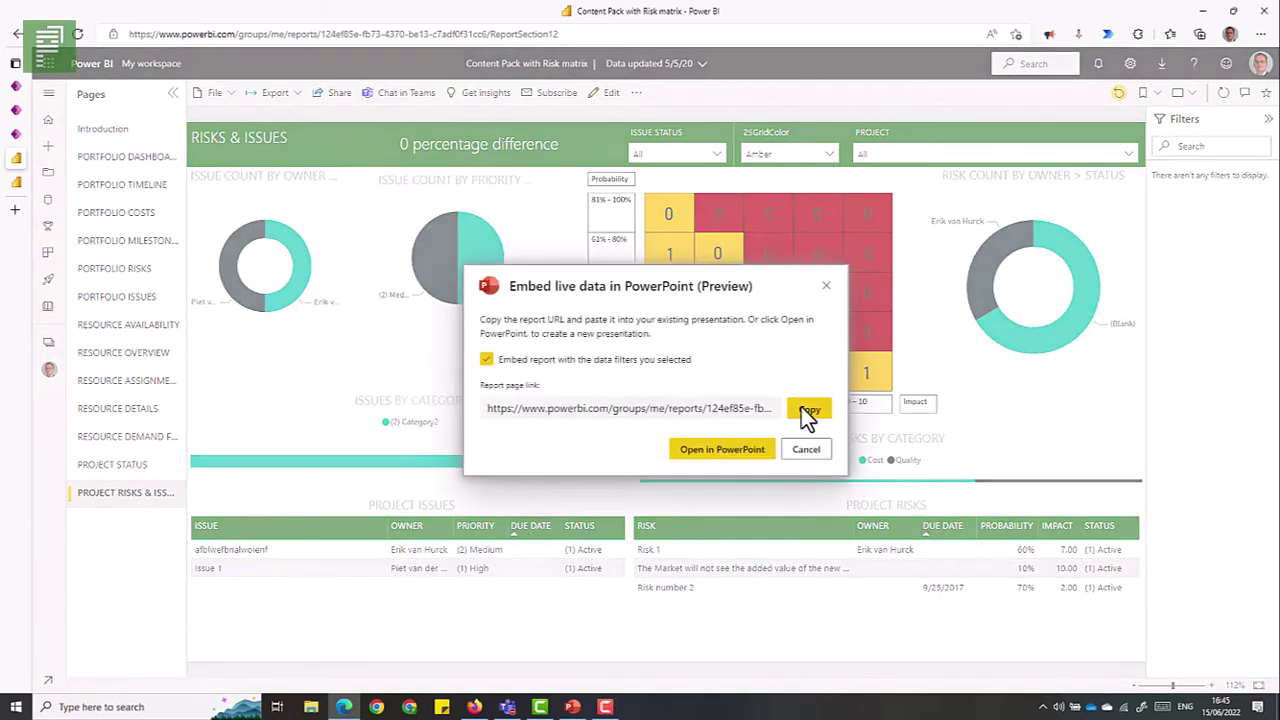
{"action": "left_click", "coordinate": [809, 410]}
- Switch to PowerPoint, paste the risks report URL into the Power BI add-in on slide 7 and insert the report
{"action": "left_click", "coordinate": [572, 707]}
{"action": "left_click", "coordinate": [128, 513]}
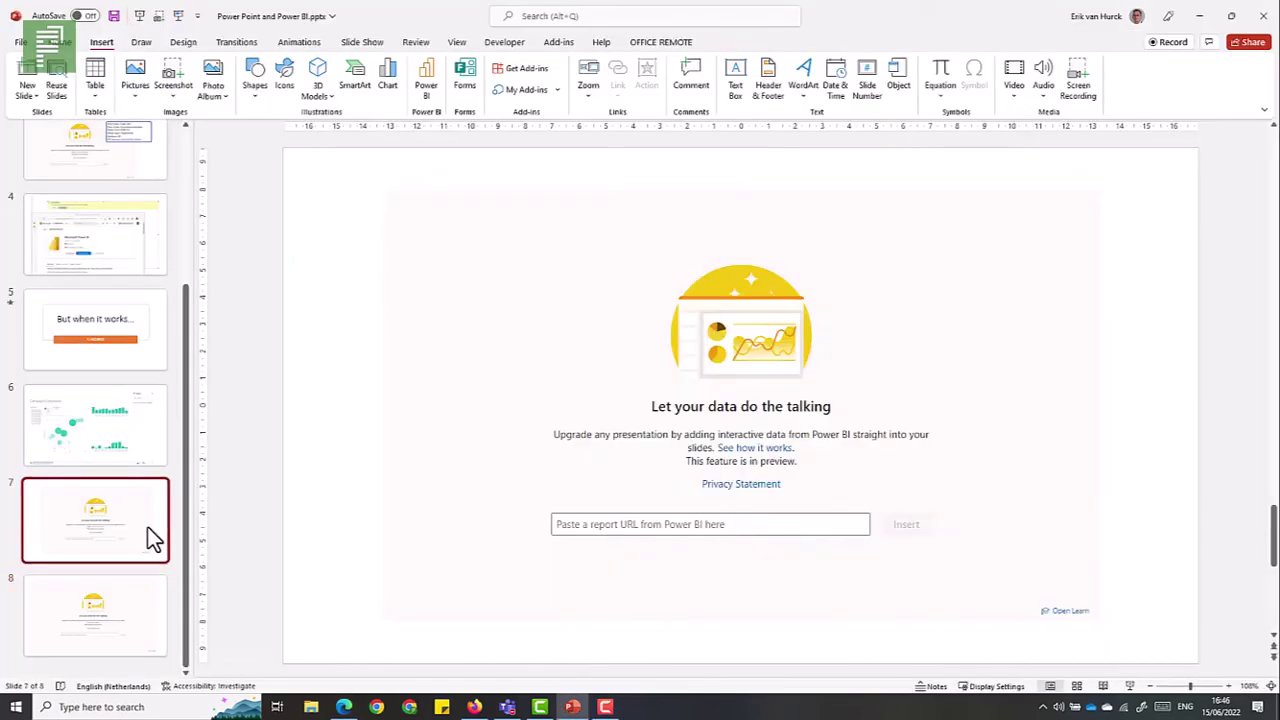
{"action": "left_click", "coordinate": [585, 529]}
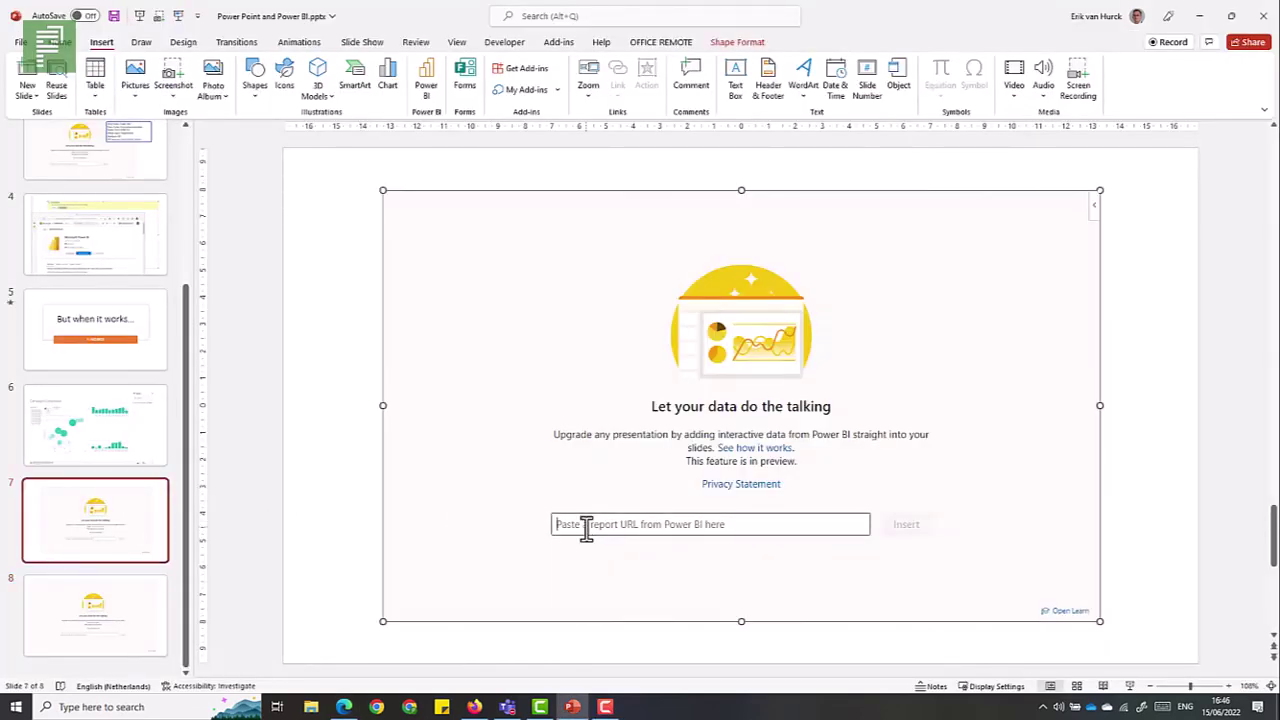
{"action": "key", "text": "ctrl+v"}
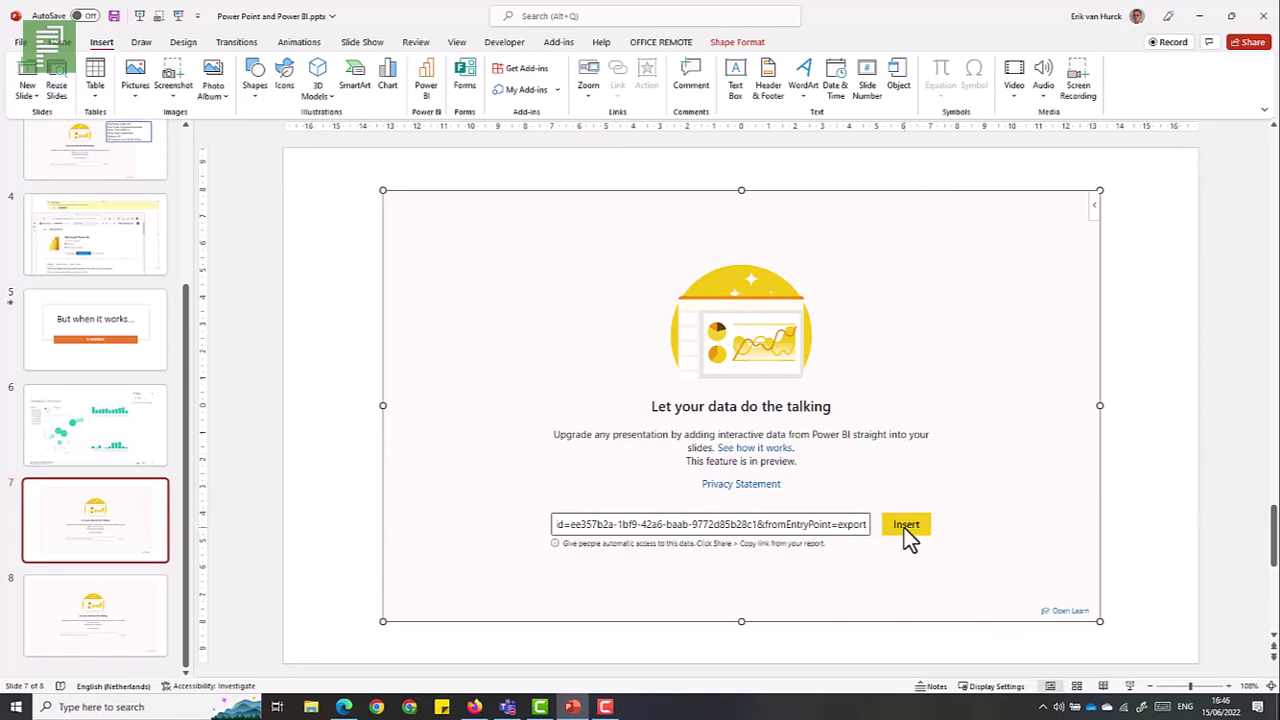
{"action": "left_click", "coordinate": [904, 527]}
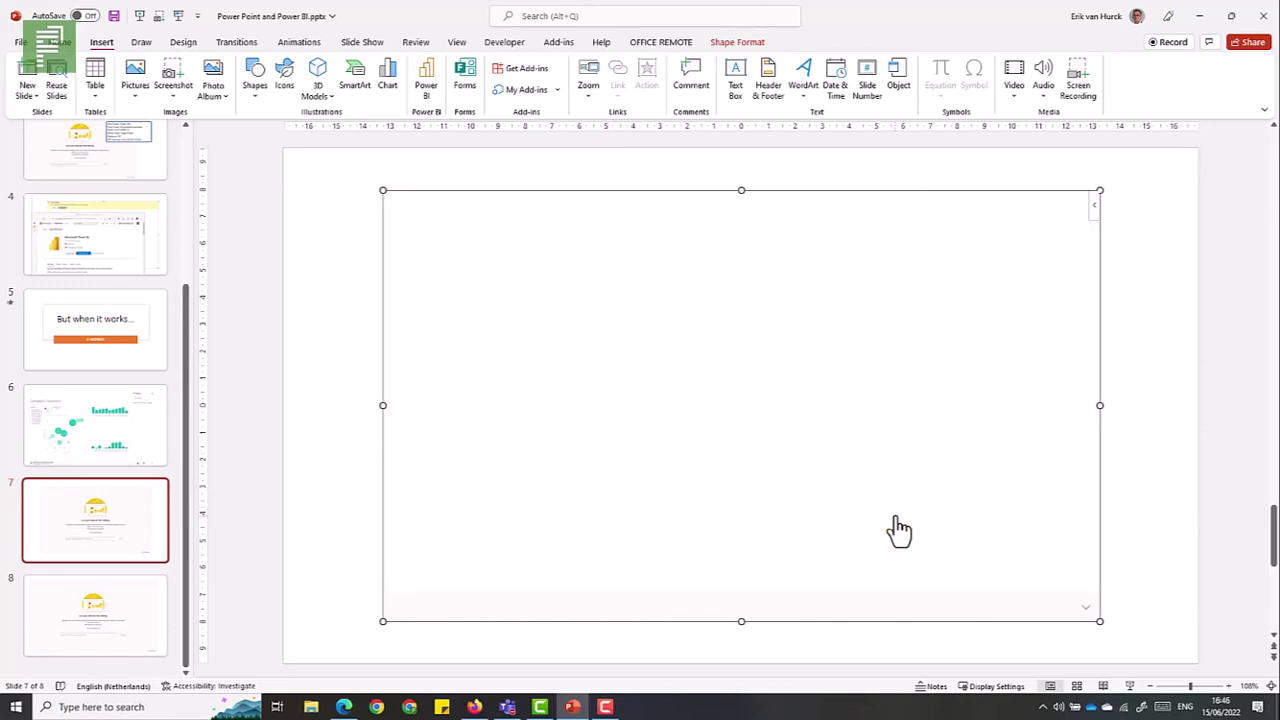